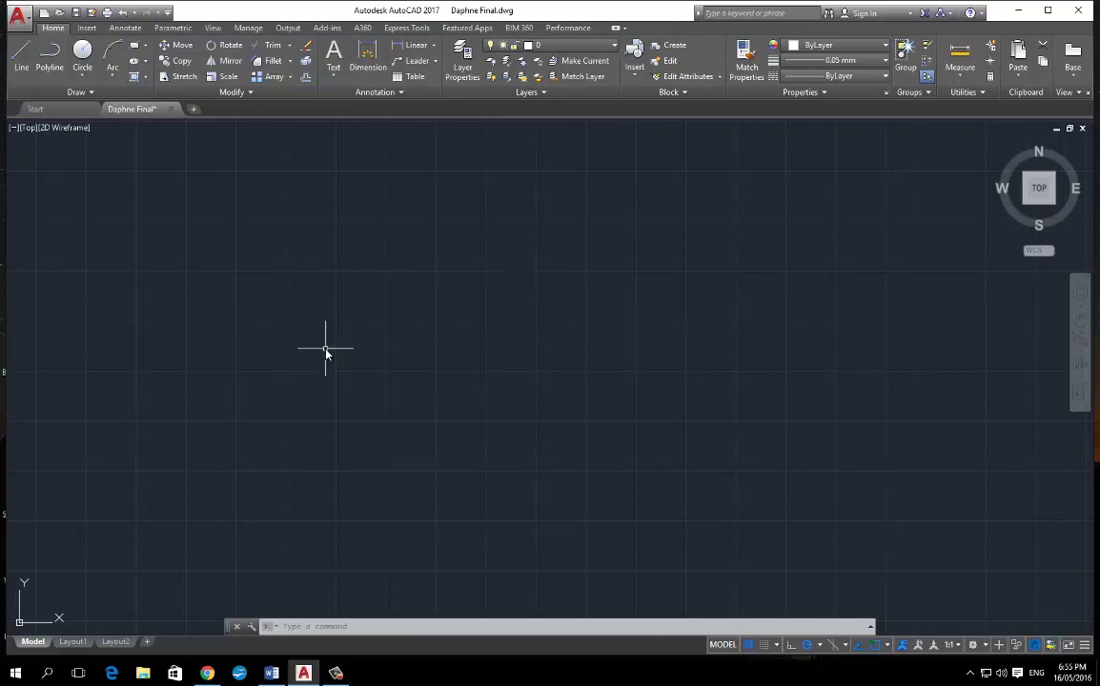
- Draw a 1200-unit horizontal base line with the L command
text(l)
key(Return)
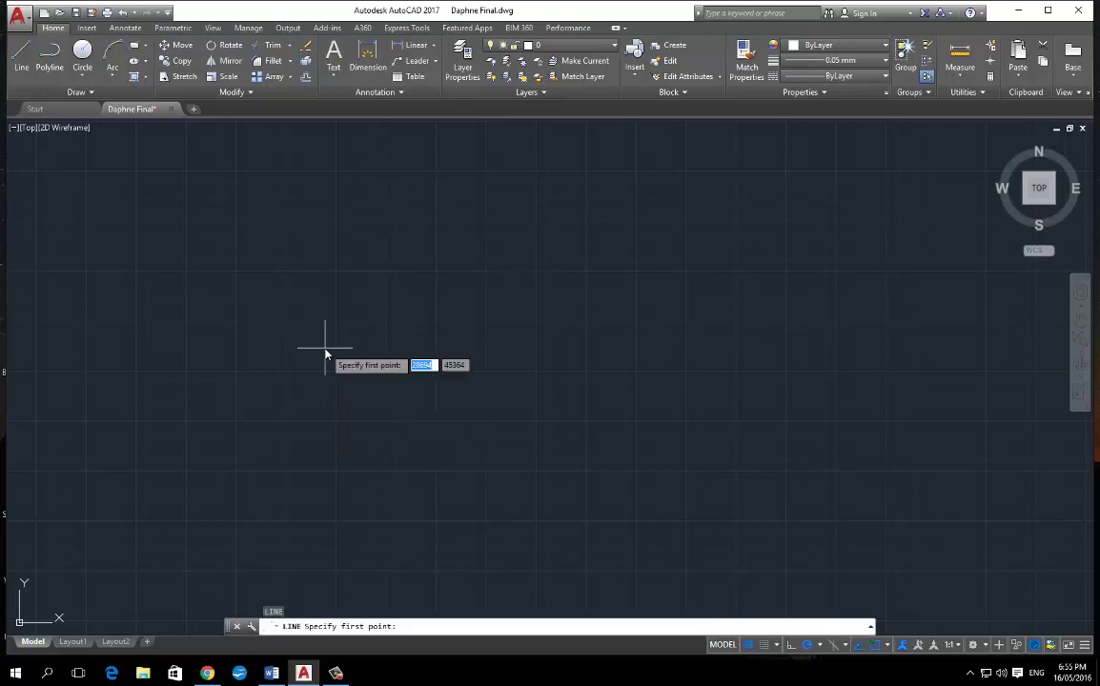
click(324, 348)
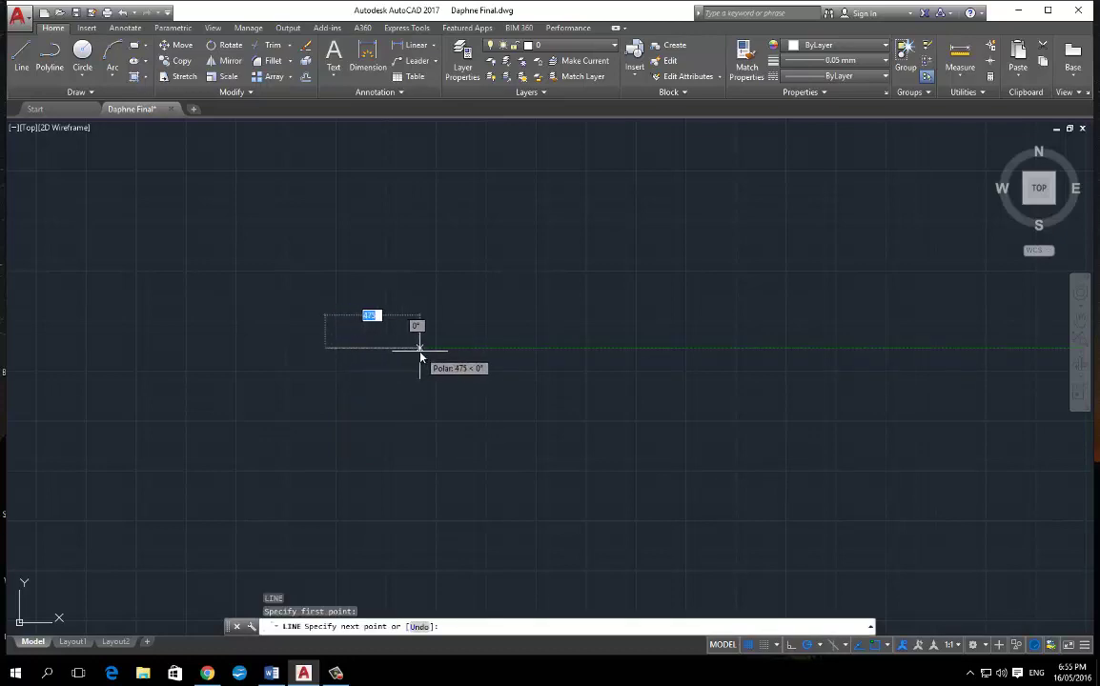
text(1200)
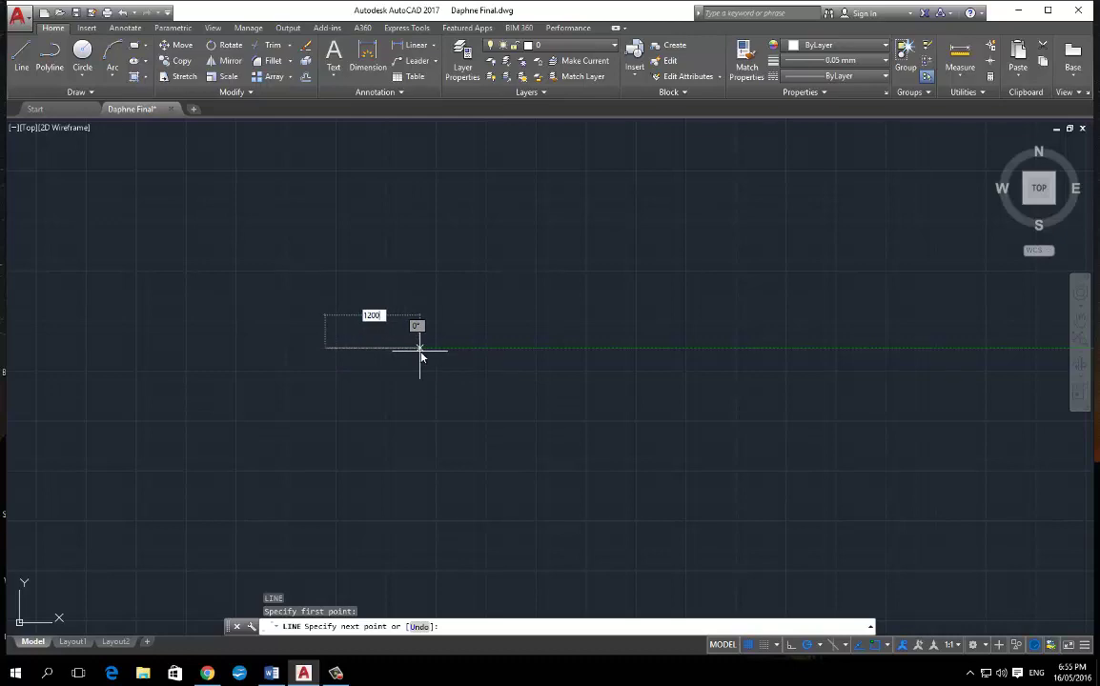
key(Return)
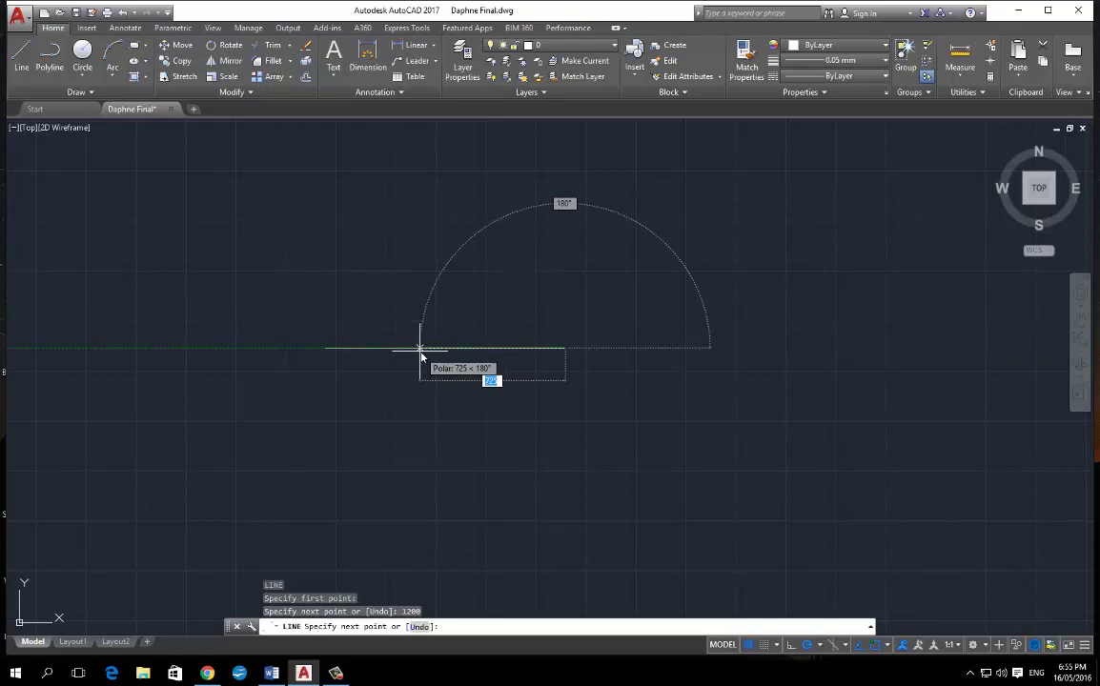
key(Escape)
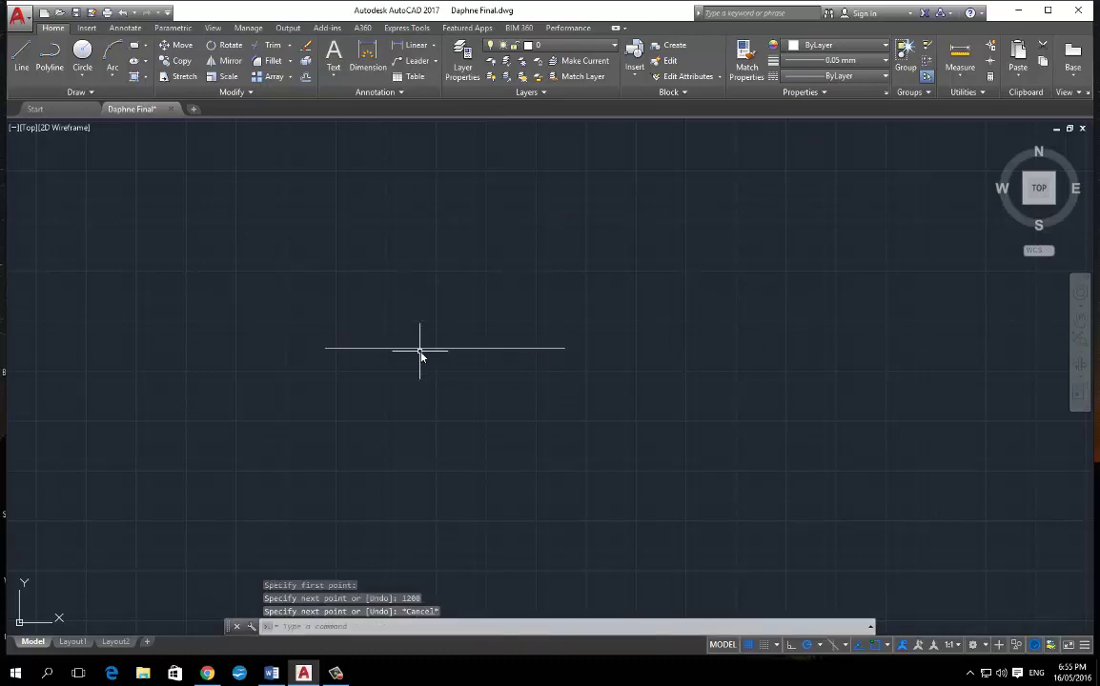
scroll(438, 372, up, 4)
scroll(400, 358, down, 2)
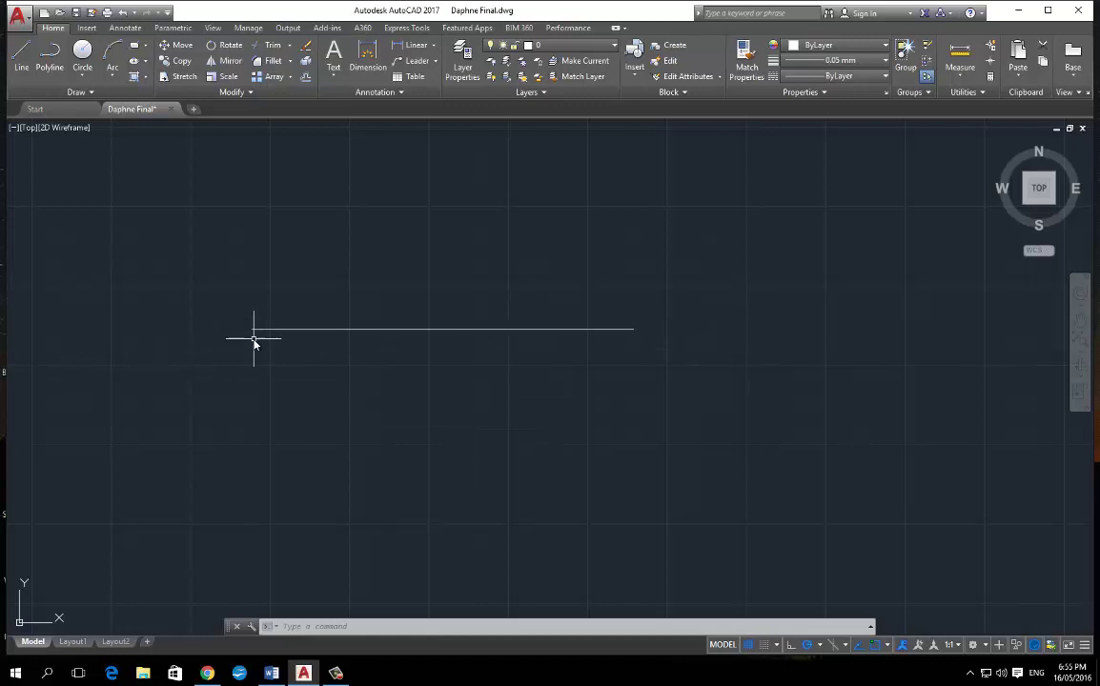
text(l)
key(Return)
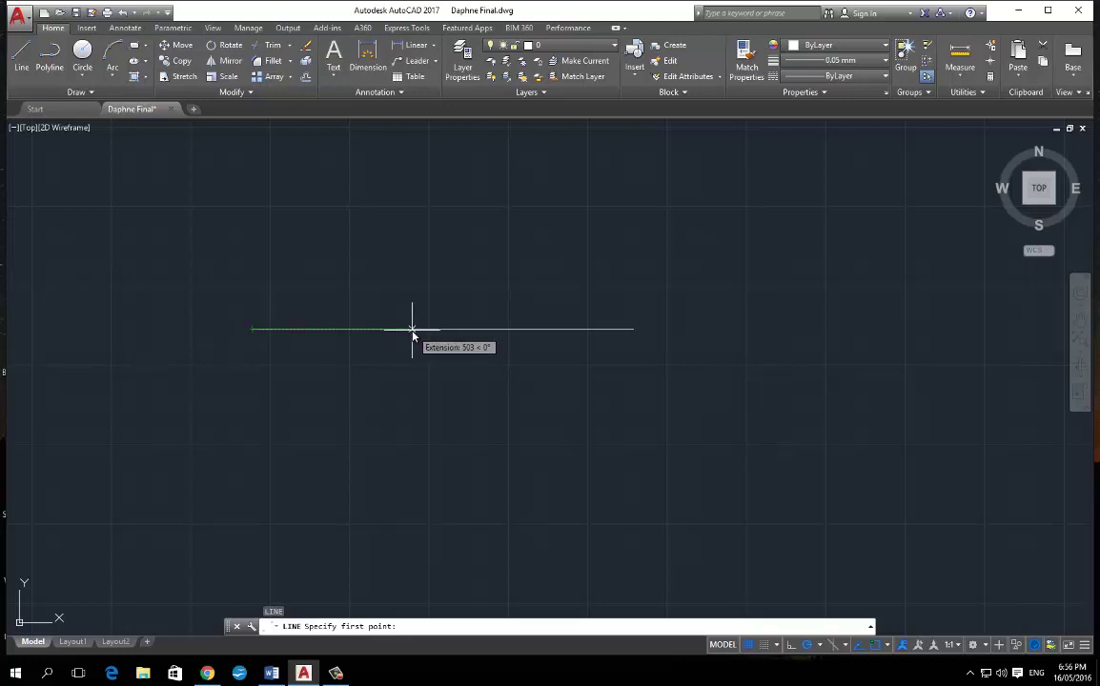
scroll(411, 332, up, 3)
scroll(307, 335, down, 5)
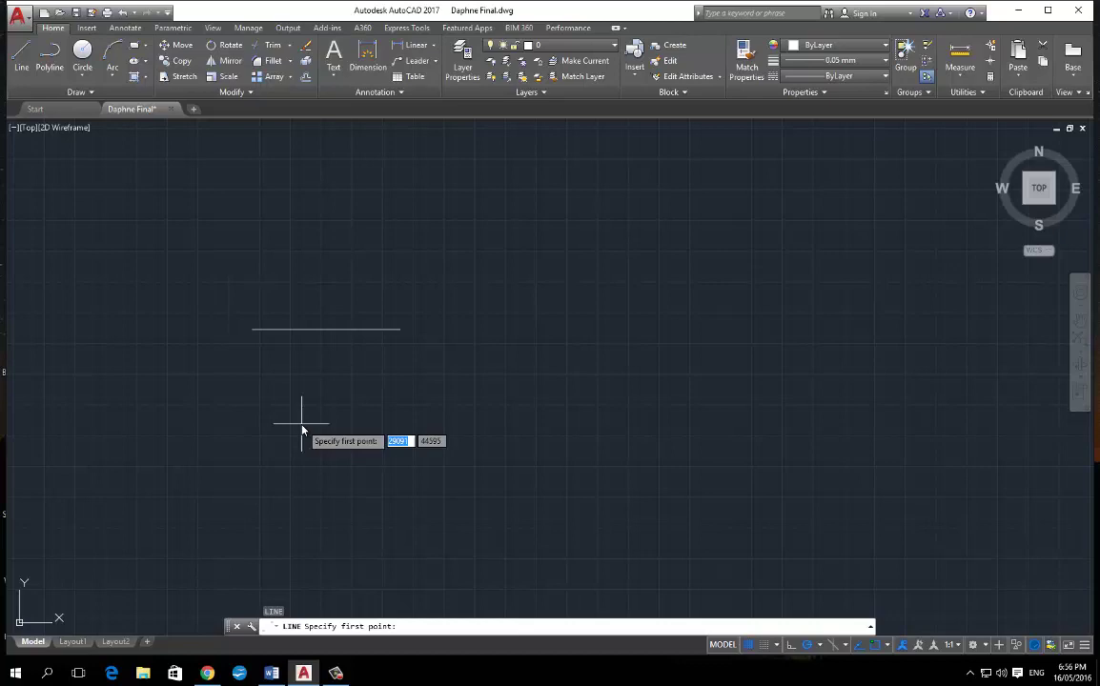
scroll(302, 428, up, 4)
scroll(255, 385, down, 2)
middle_drag(412, 403, 497, 409)
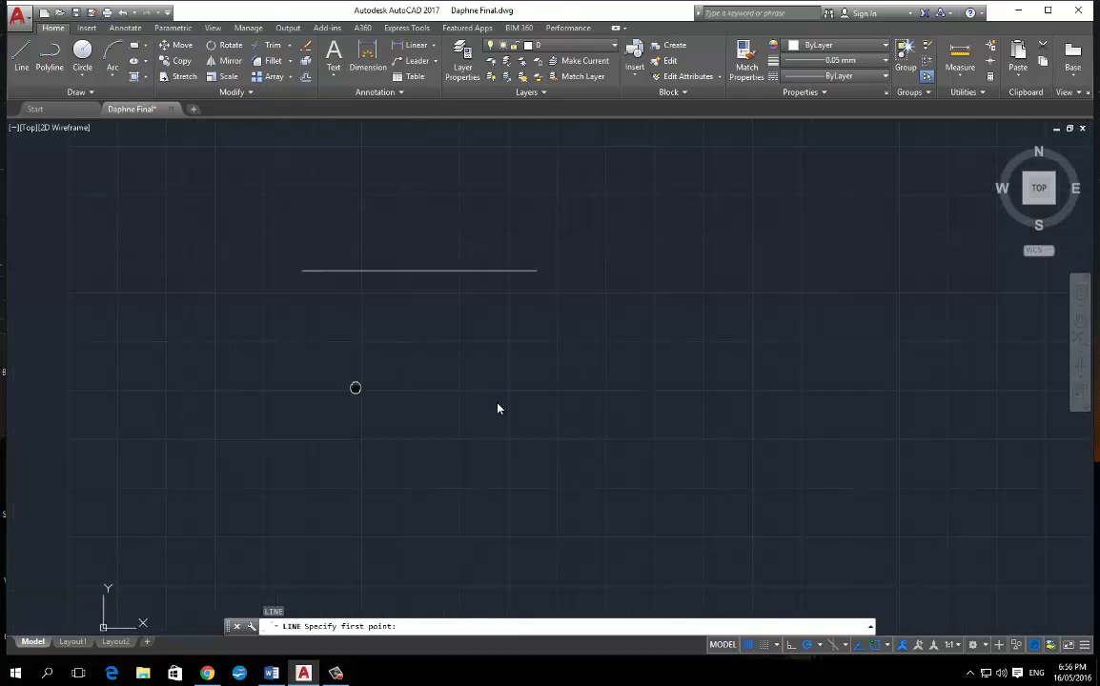
middle_drag(337, 393, 532, 413)
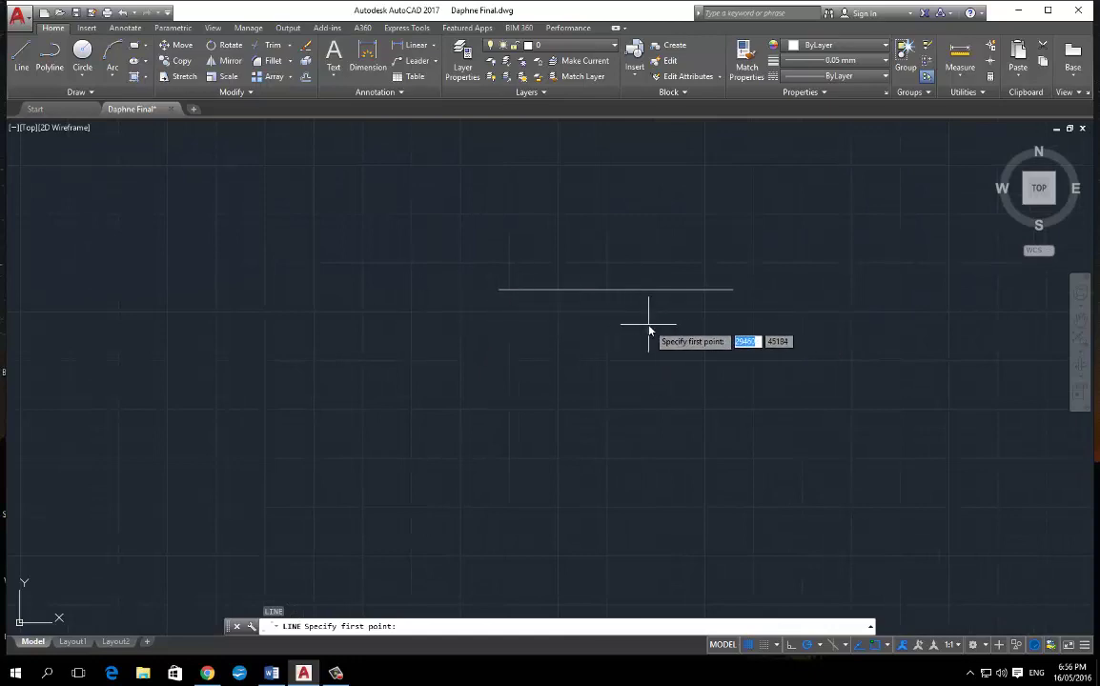
mouse_move(648, 331)
middle_down()
mouse_move(542, 371)
mouse_move(564, 455)
mouse_move(720, 388)
mouse_move(664, 356)
middle_up()
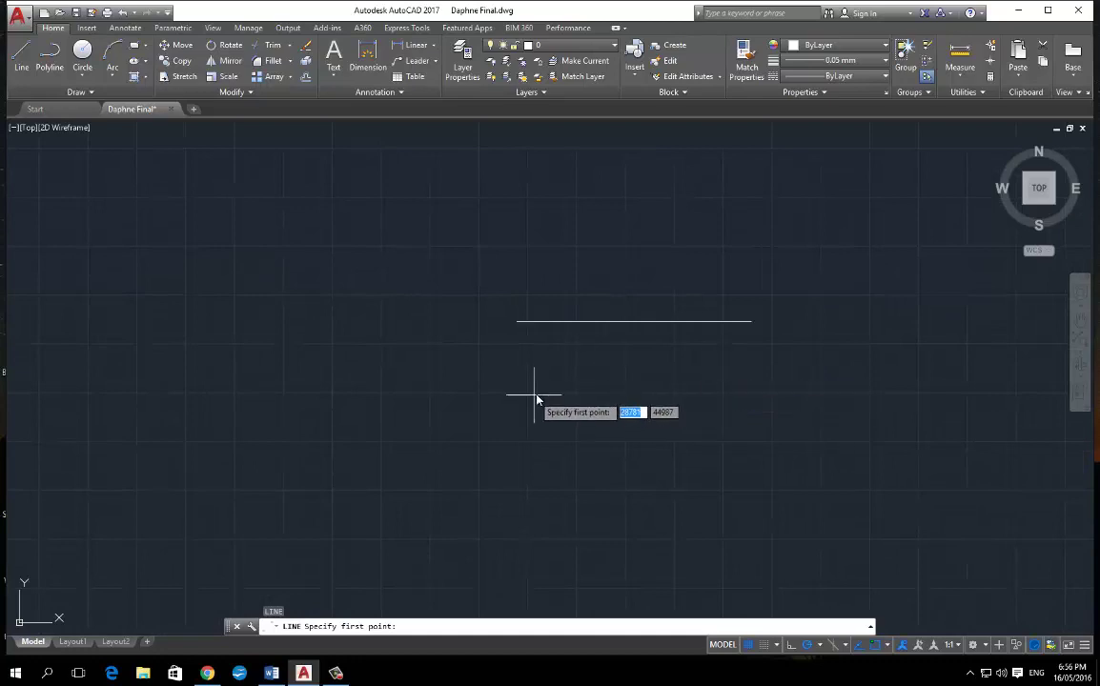
- Cancel the unfinished line and start a fresh LINE command
key(Escape)
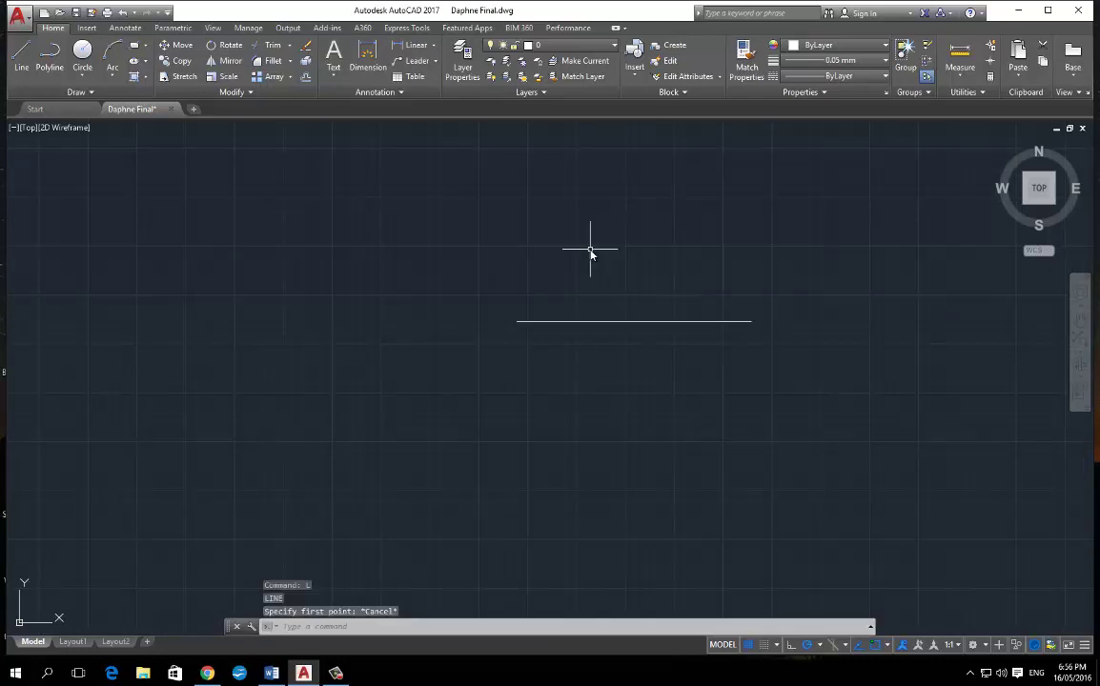
text(l)
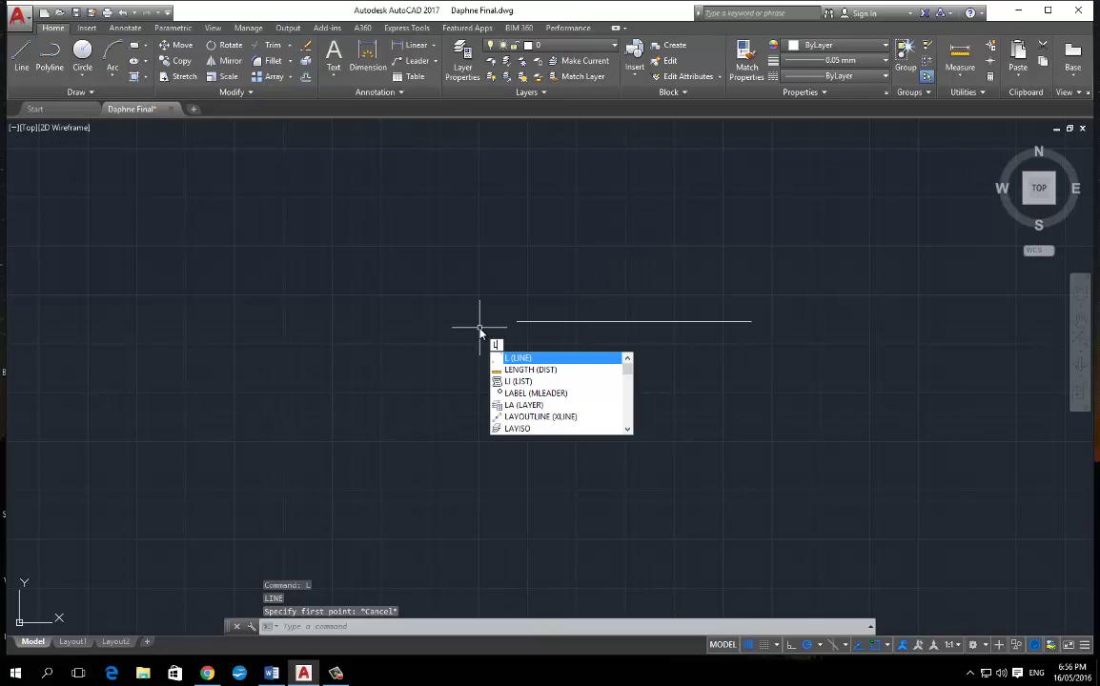
key(Return)
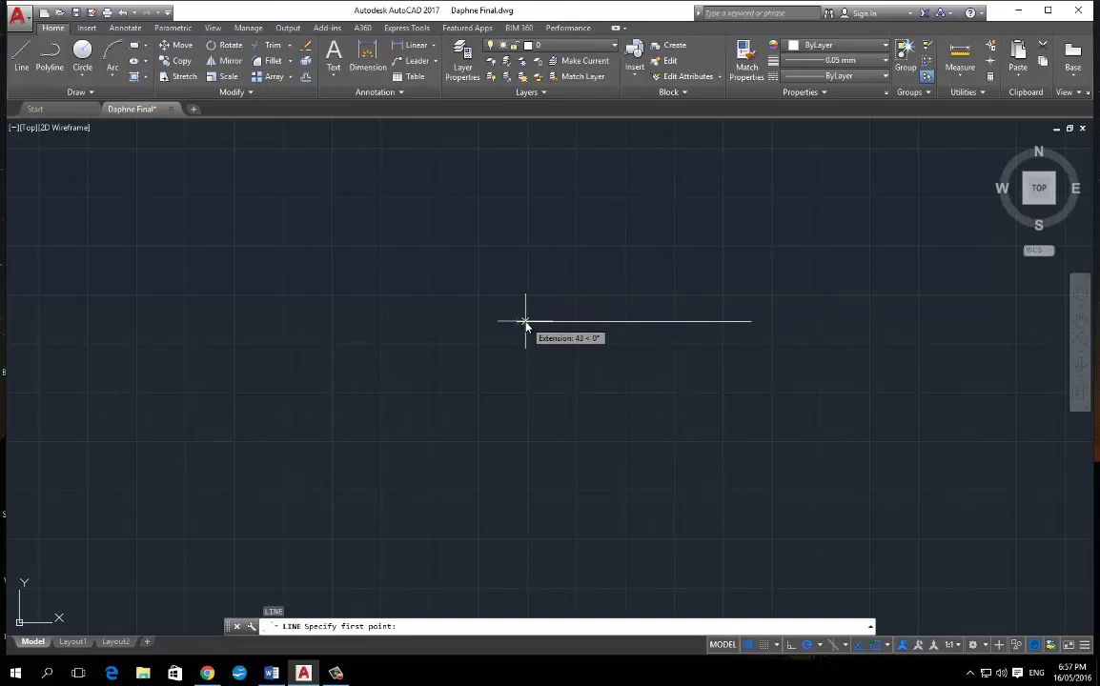
- Draw a closed box 450 tall on the base line, starting 500 along it
text(500)
key(Return)
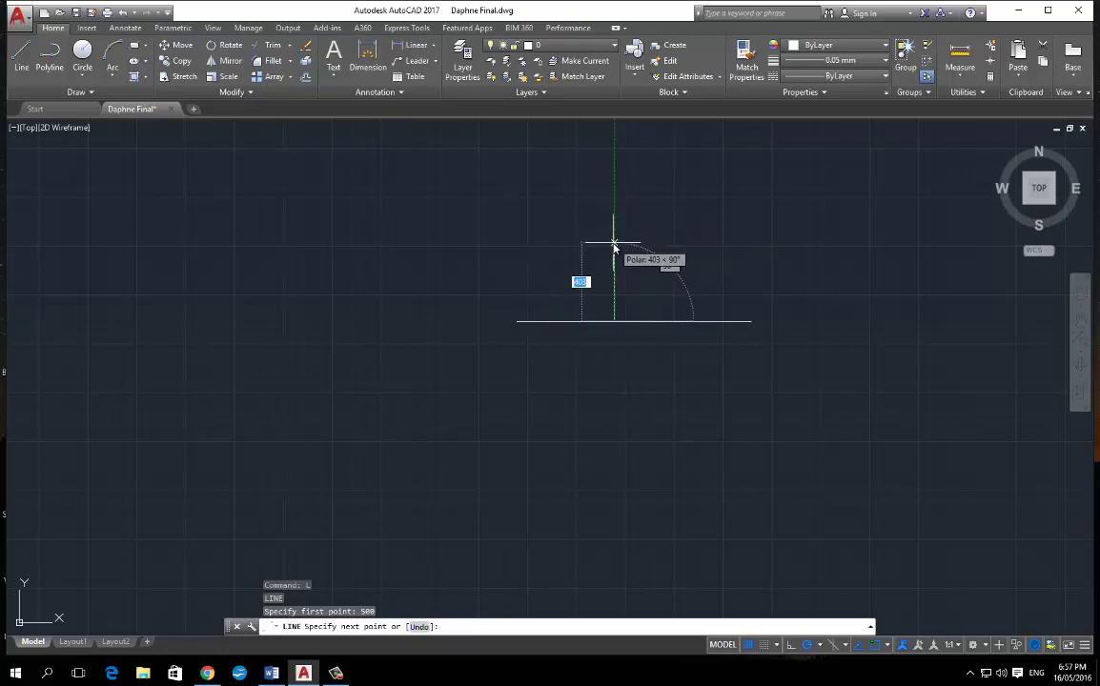
text(450)
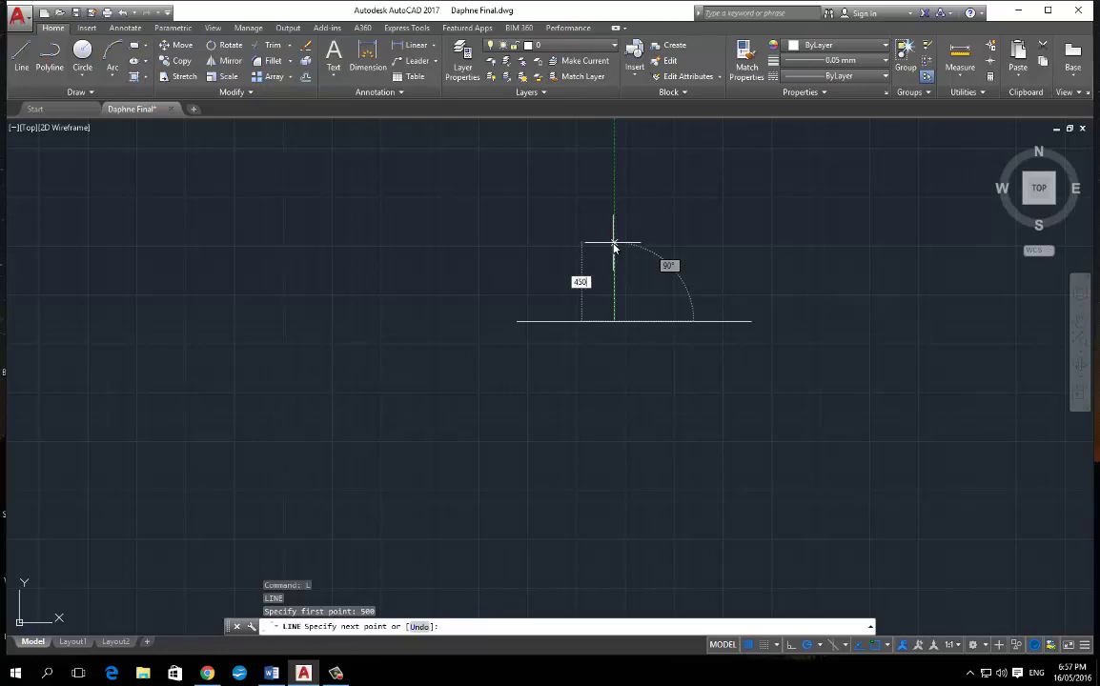
key(Return)
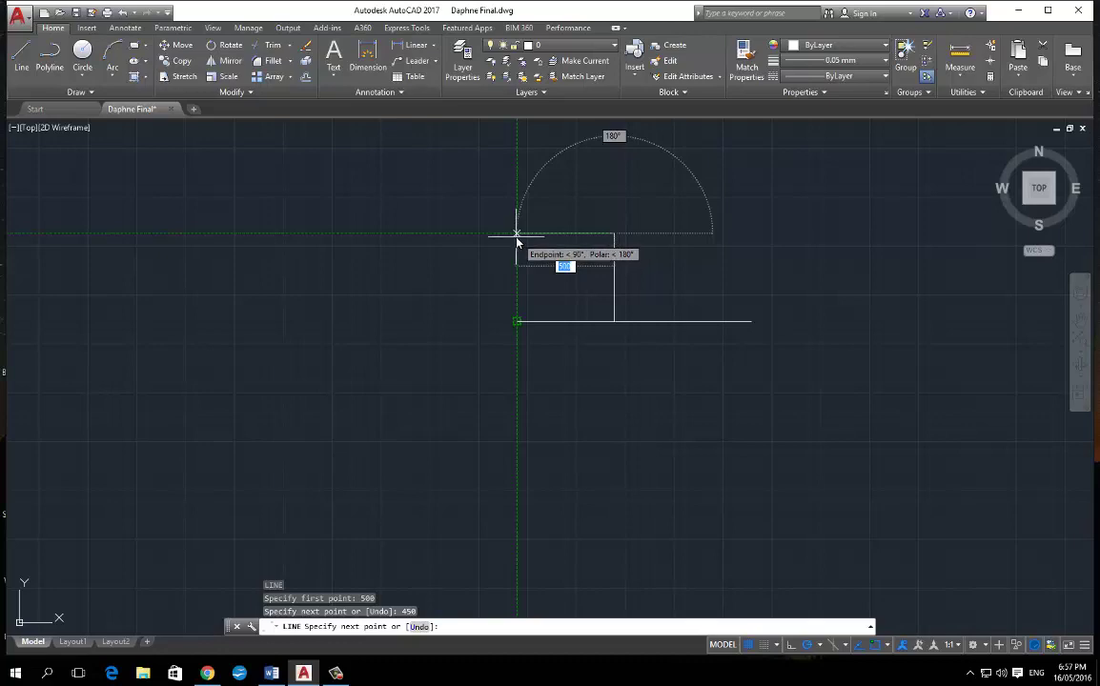
click(515, 238)
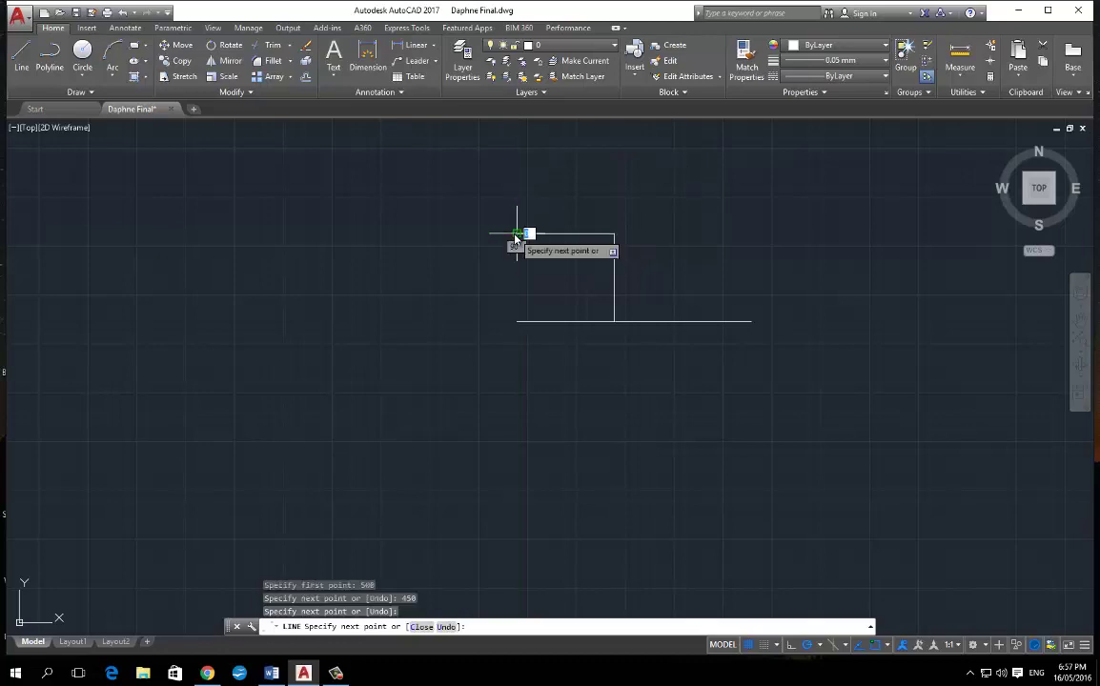
click(516, 322)
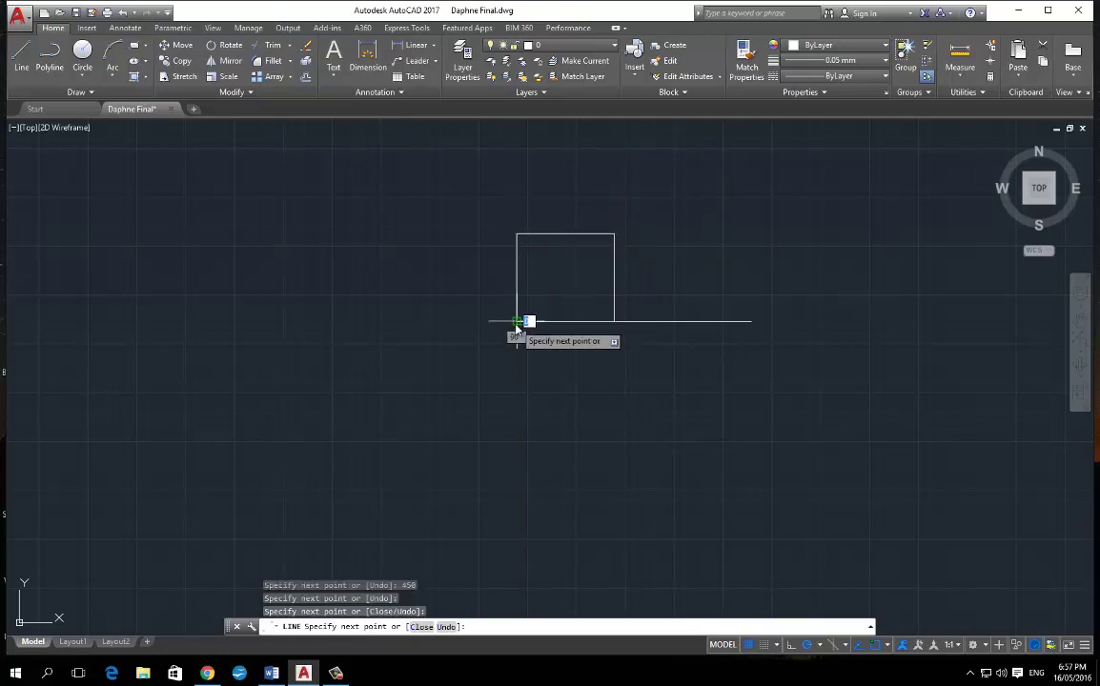
key(Escape)
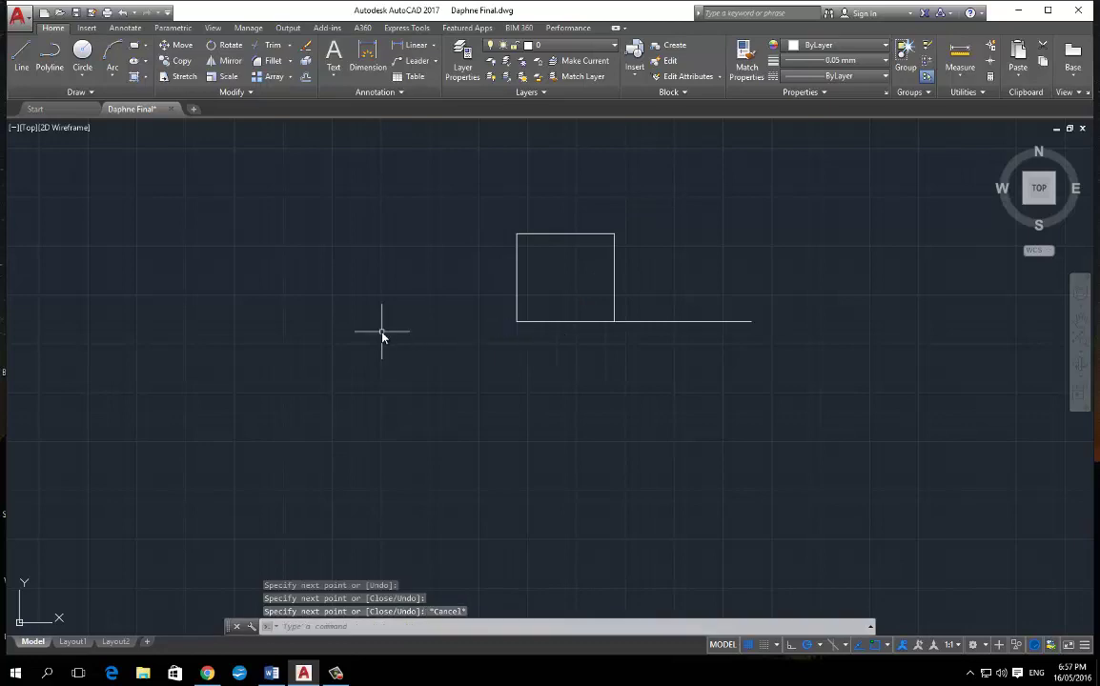
- Drag the base line's right grip back to the box's lower-right corner, making it 500 long
click(705, 322)
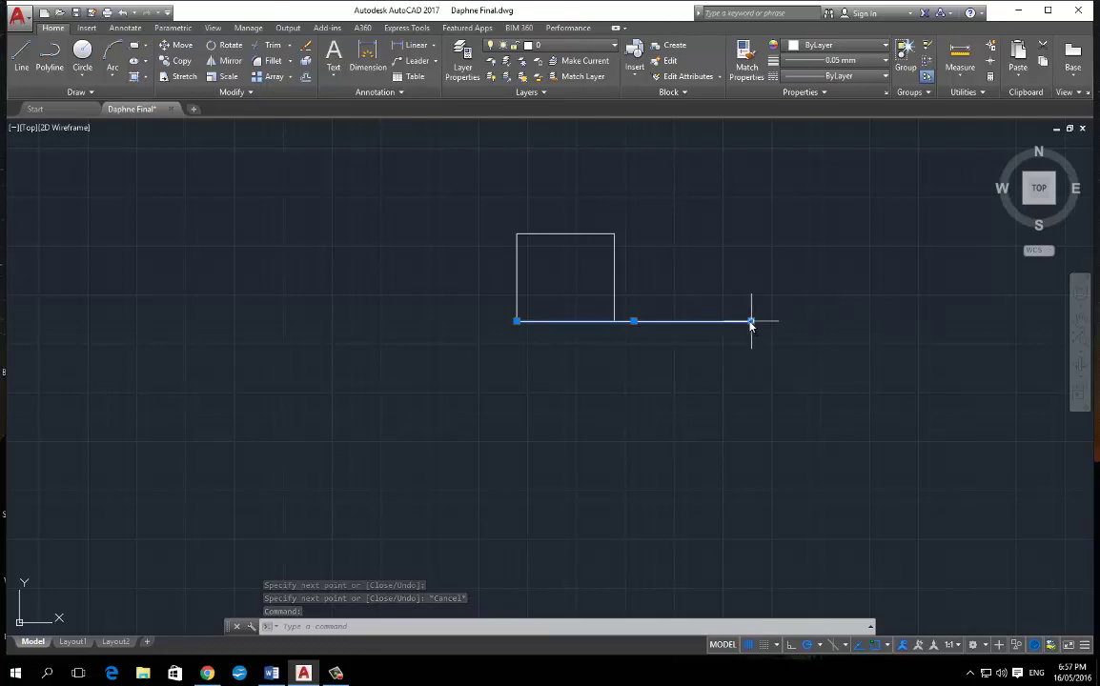
click(750, 322)
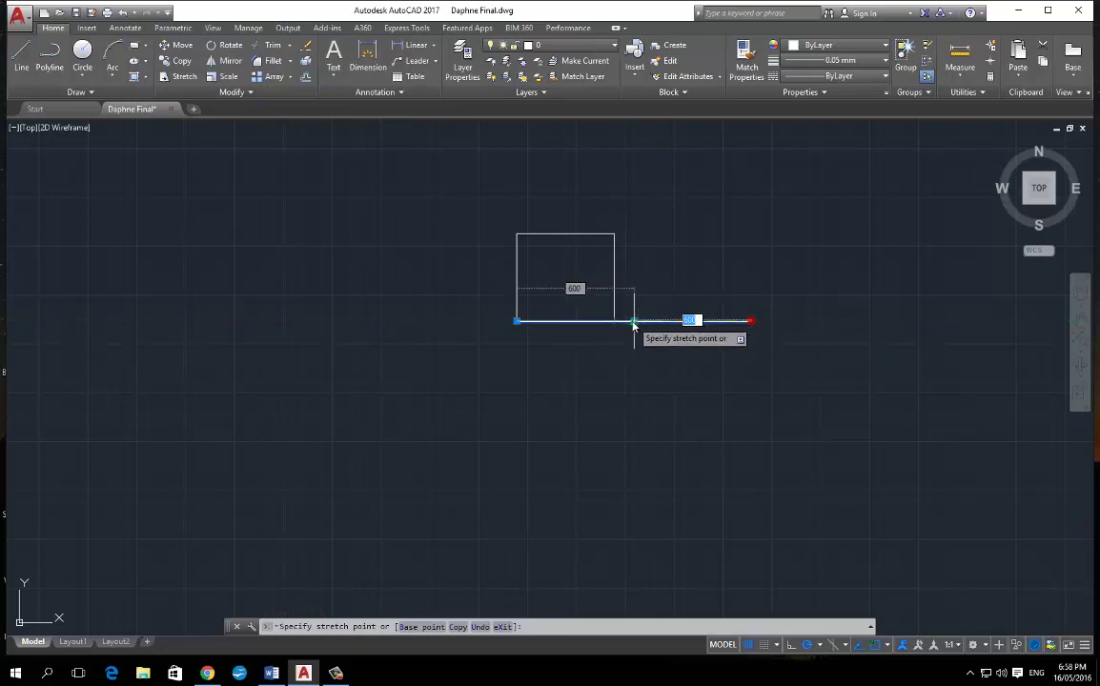
click(615, 322)
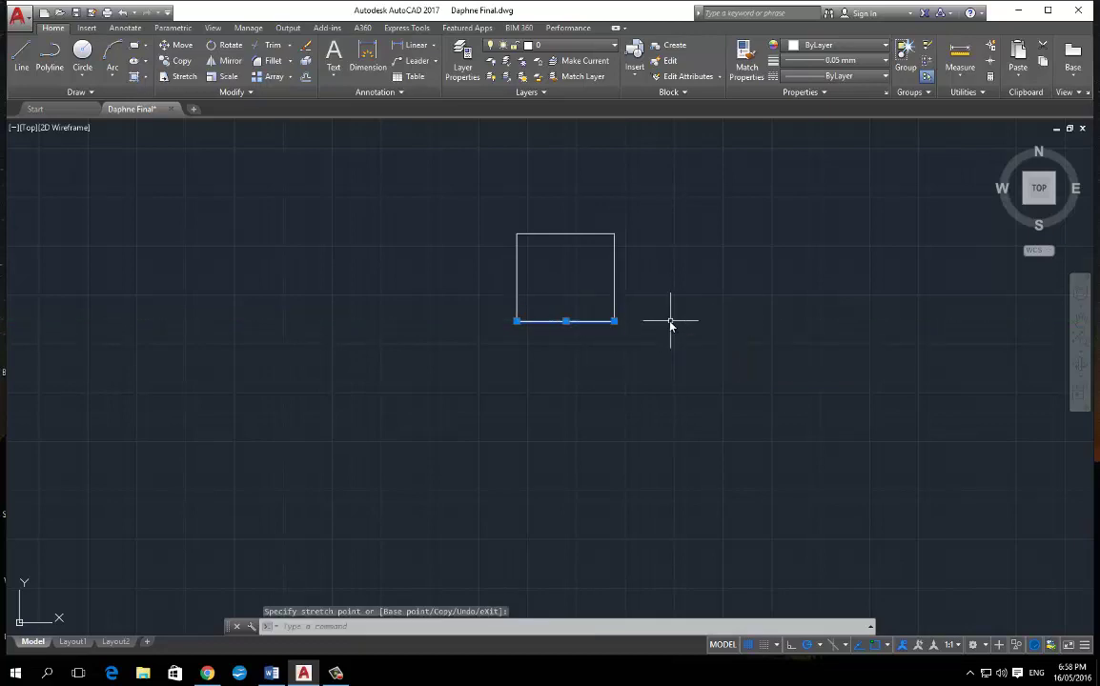
key(Escape)
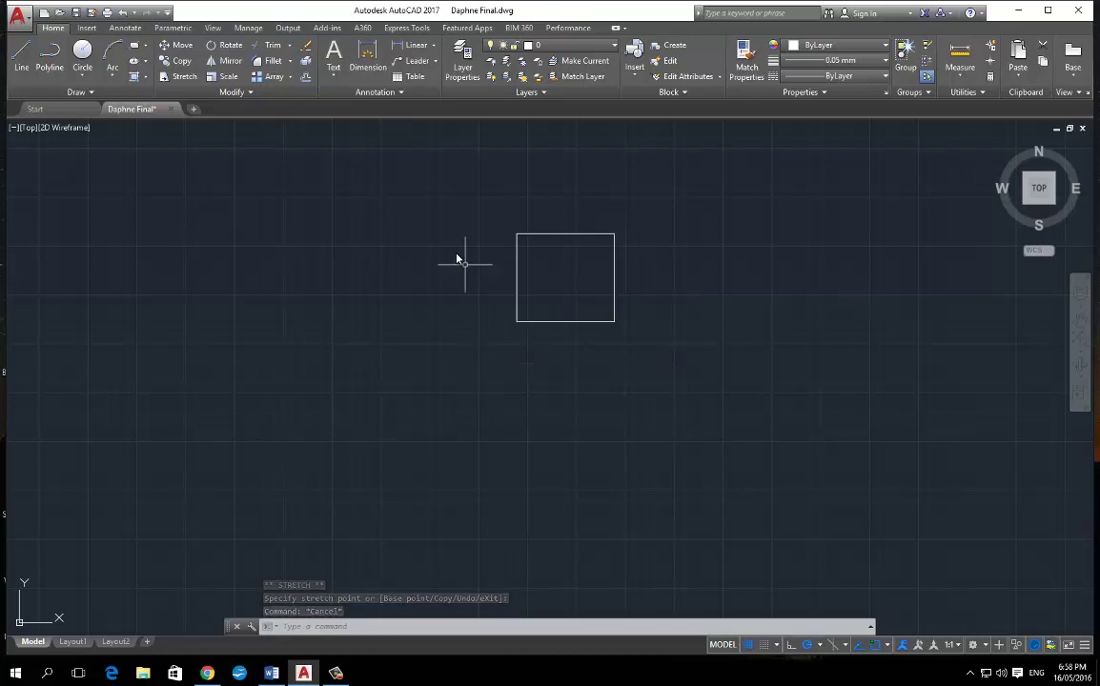
- Copy the window-selected box from its lower-left corner to a spot below-left of the original
click(477, 195)
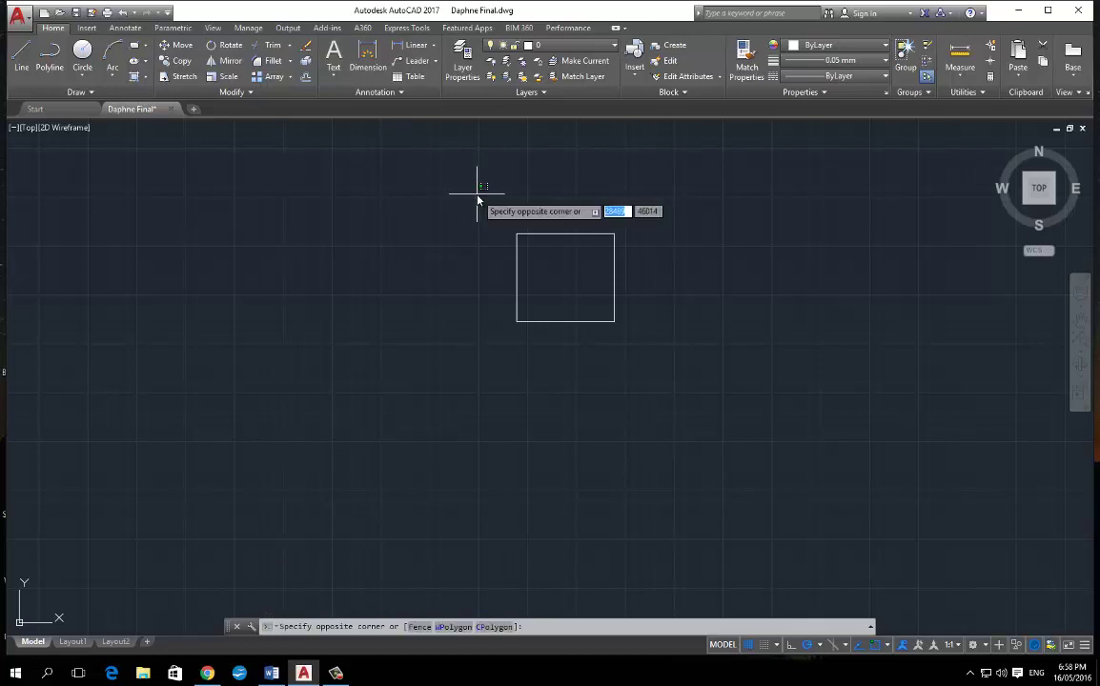
click(653, 352)
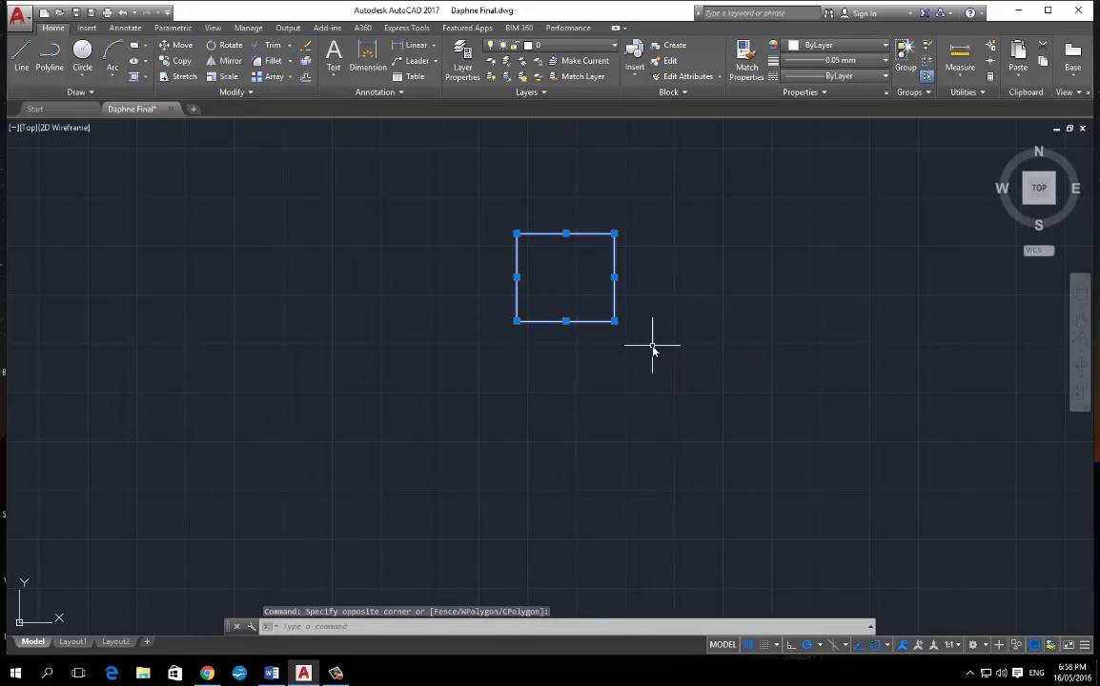
text(CO)
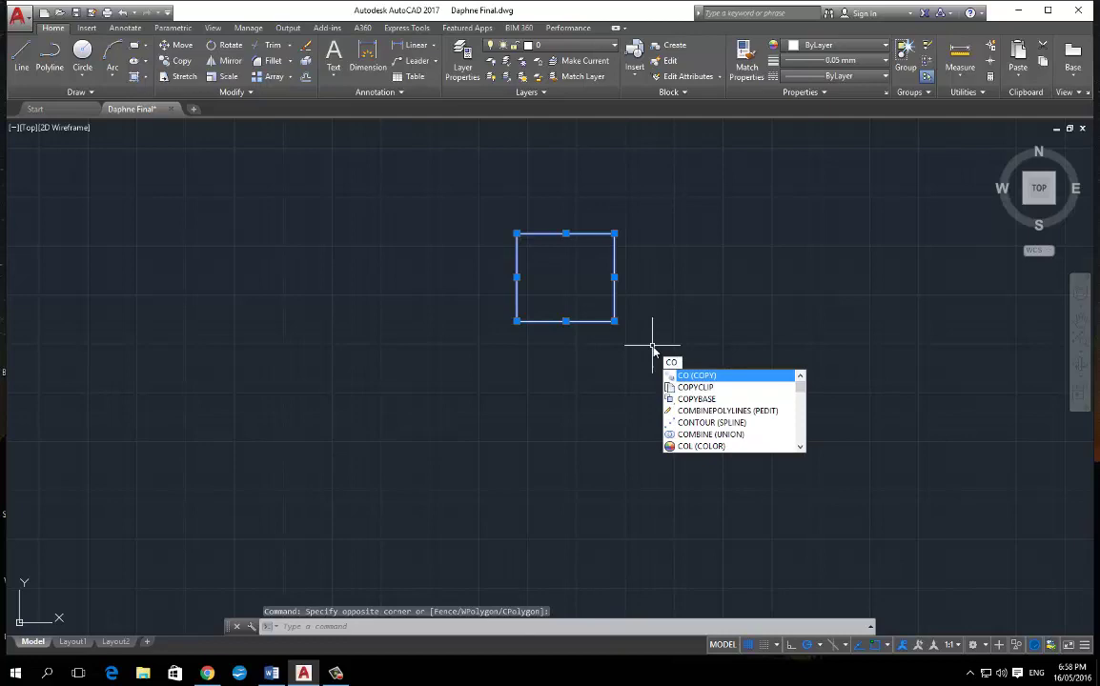
key(Return)
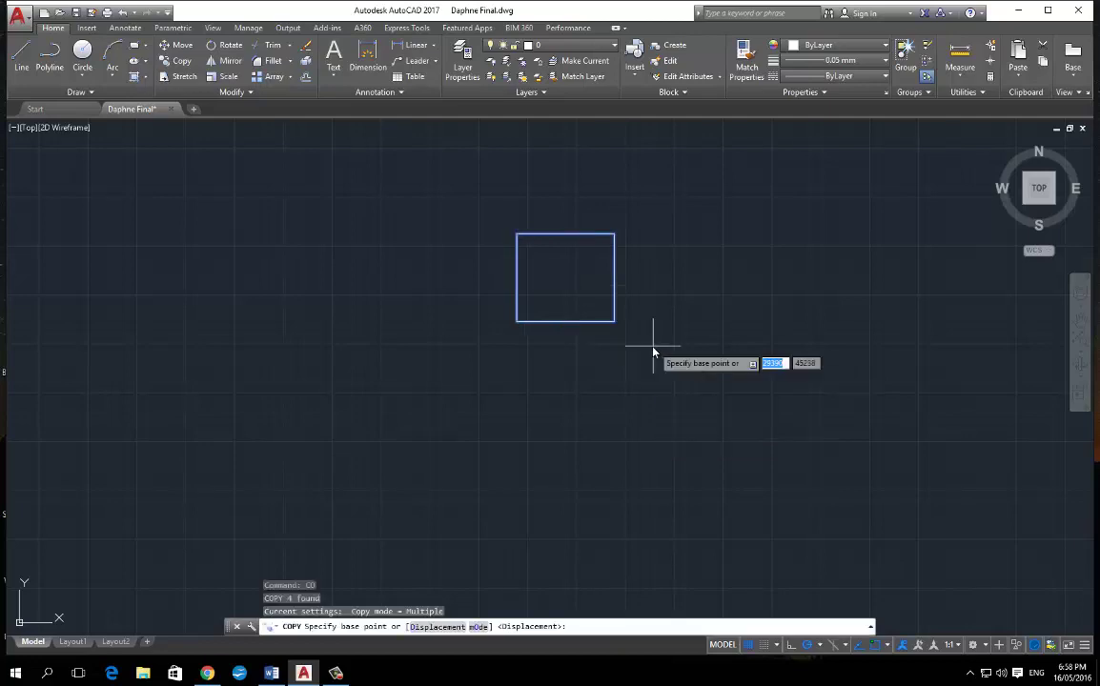
click(517, 322)
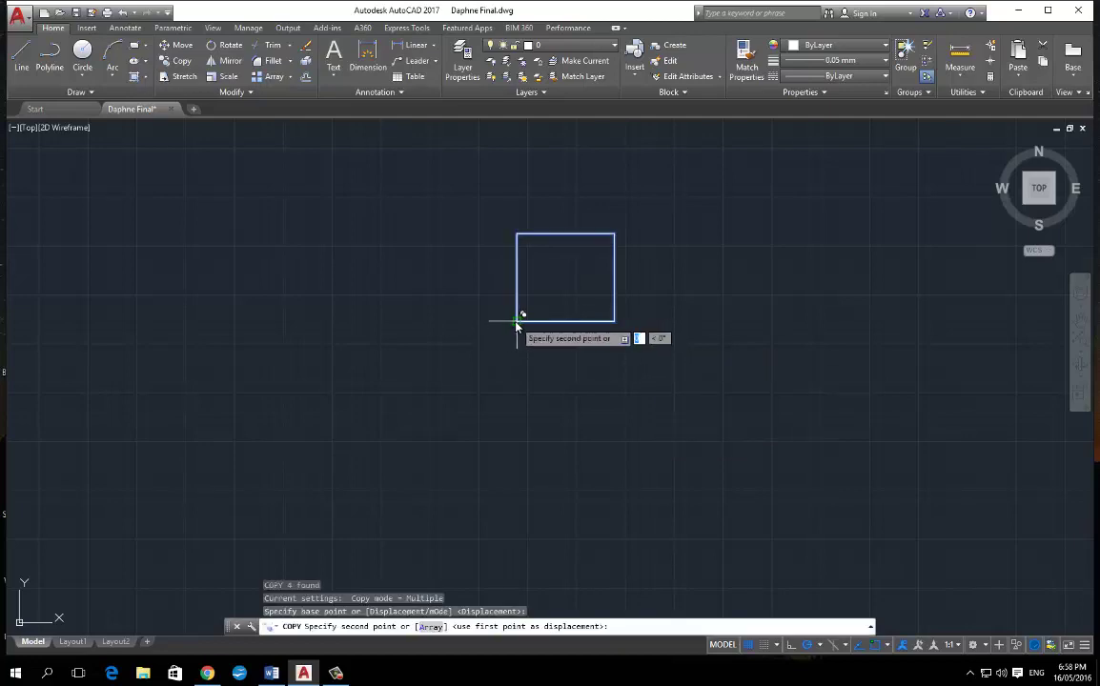
click(321, 397)
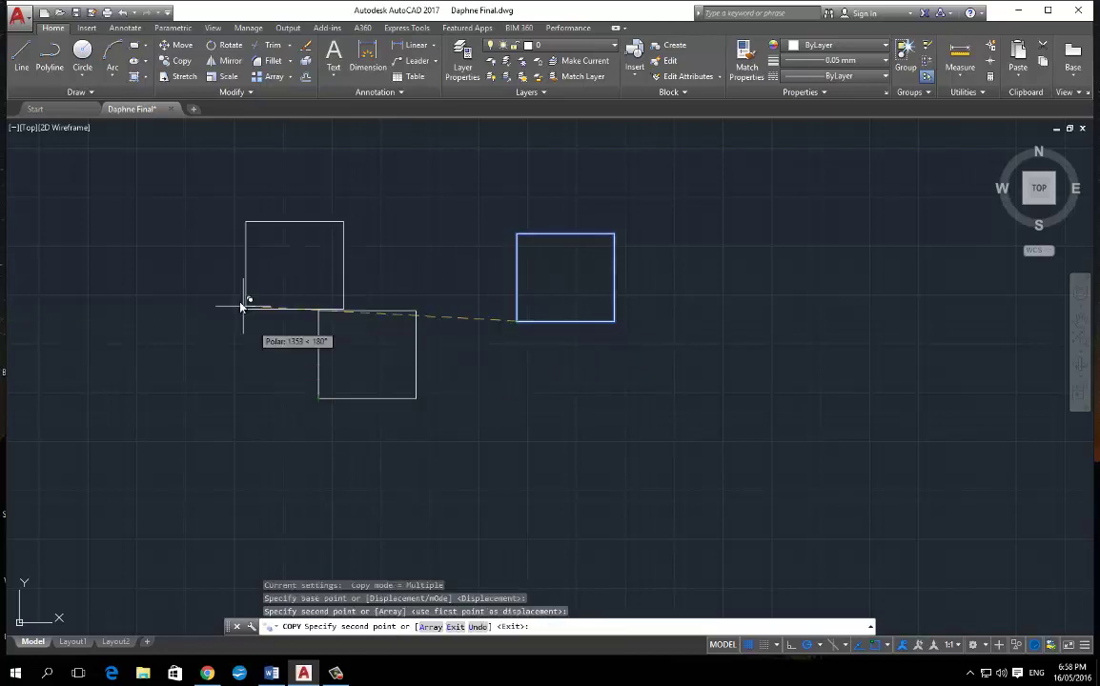